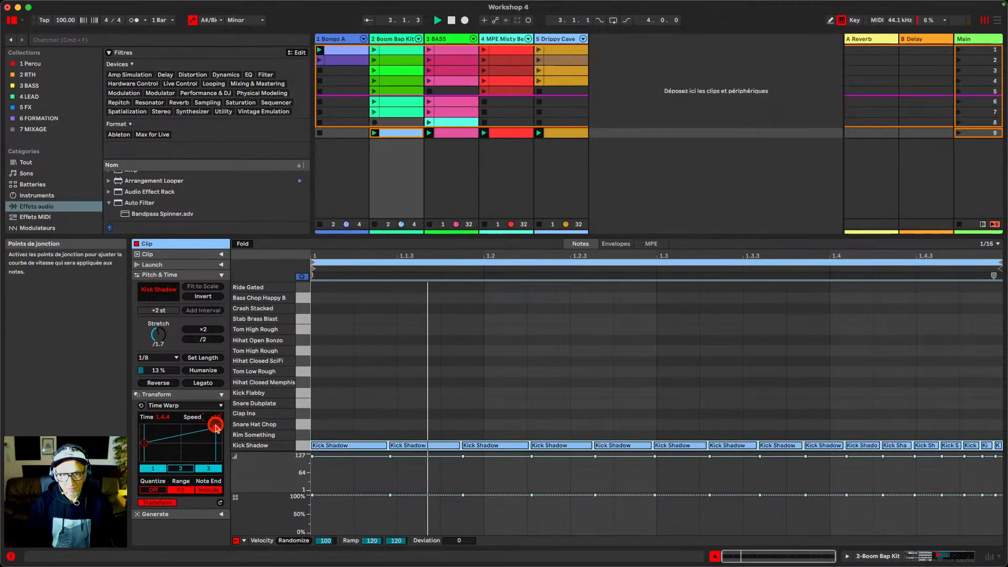
Shape the kick clip's Time Warp speed curve into a V with the slowest point in the middle, and play it.
mouse_move(216, 427)
mouse_down()
mouse_move(216, 446)
mouse_move(215, 436)
mouse_move(205, 445)
mouse_move(144, 407)
mouse_move(138, 416)
mouse_move(143, 433)
mouse_move(158, 416)
mouse_move(160, 432)
mouse_move(218, 456)
mouse_move(182, 455)
mouse_move(218, 450)
mouse_move(216, 439)
mouse_up()
key(space)
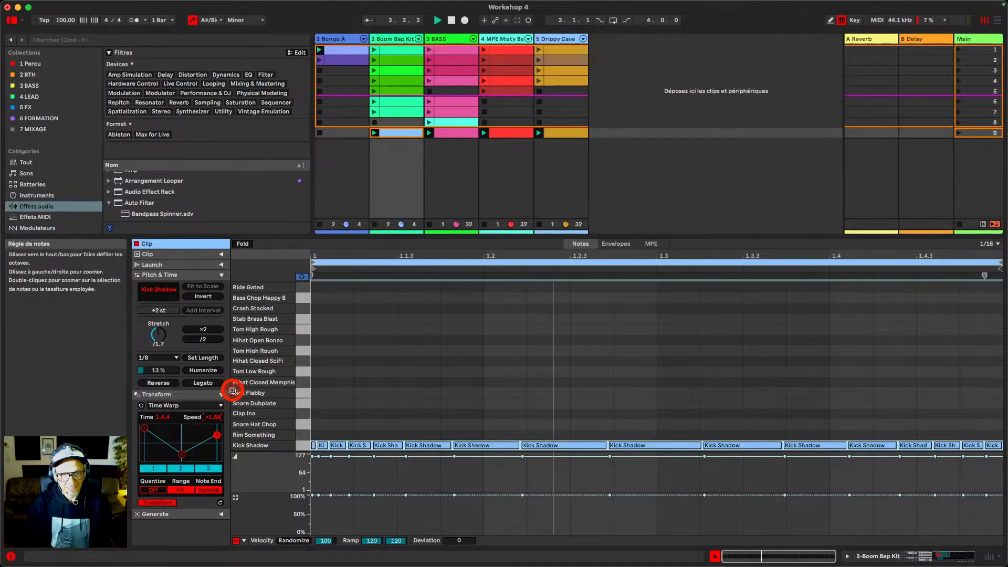
Select all notes of the BASS clip in scene 9, raise the Time Warp's middle breakpoint to about mid-height, and listen to the result.
click(447, 133)
click(428, 408)
key(super+a)
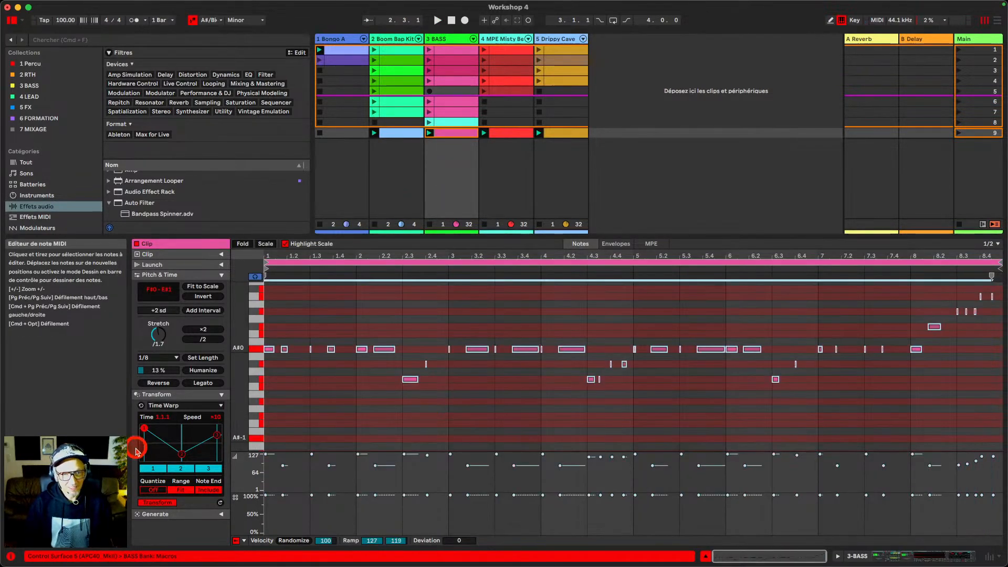
key(space)
key(space)
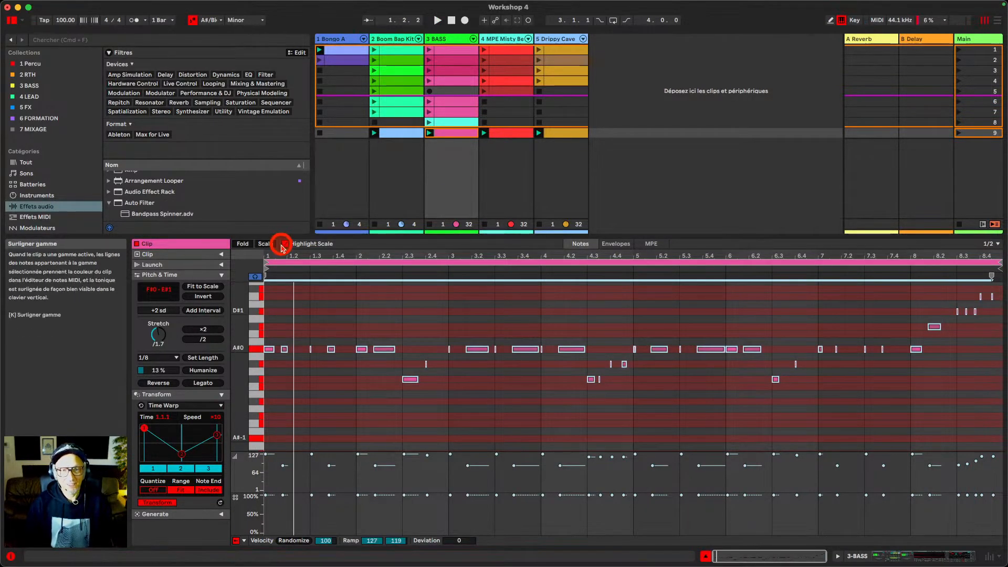
click(181, 468)
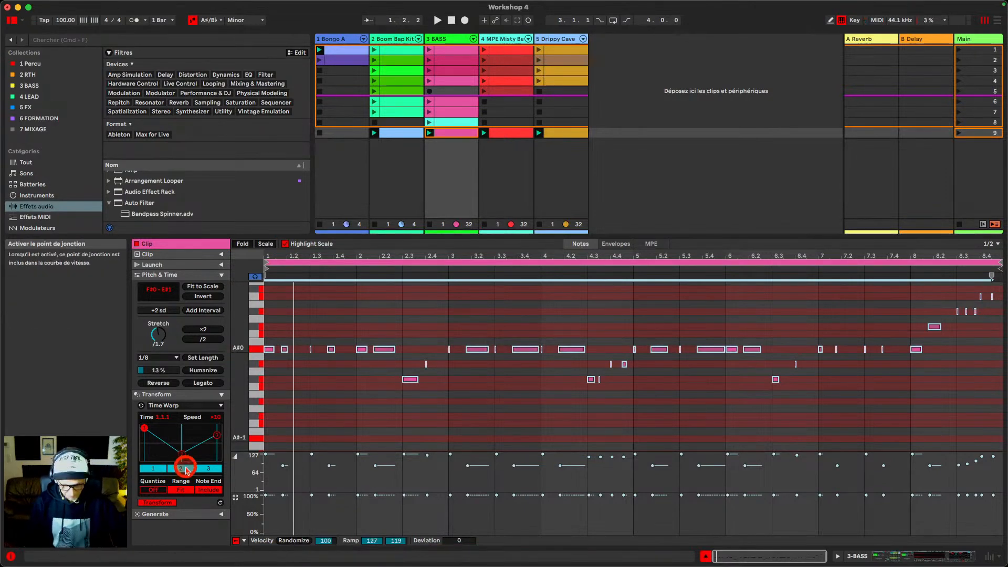
drag(182, 454, 183, 447)
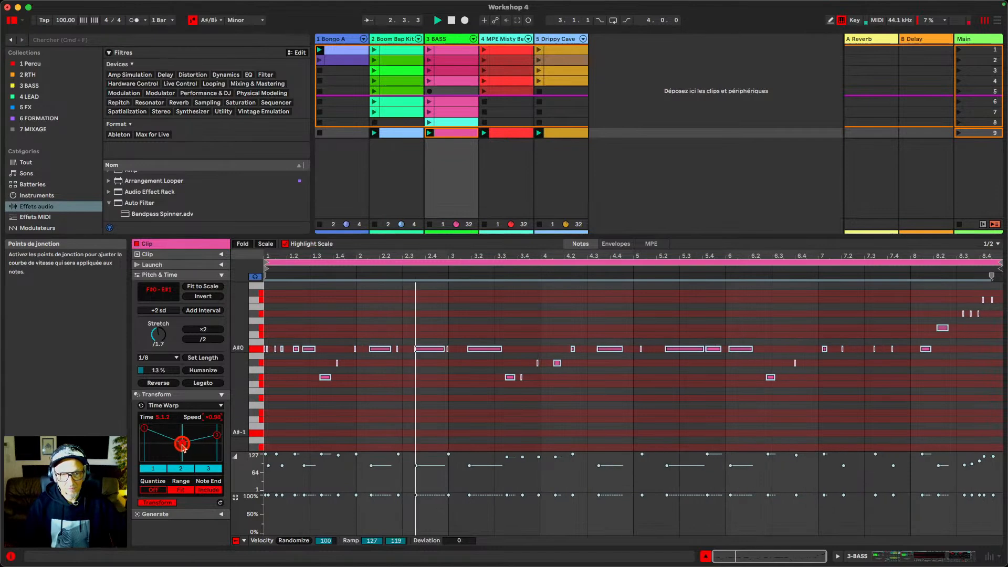
key(space)
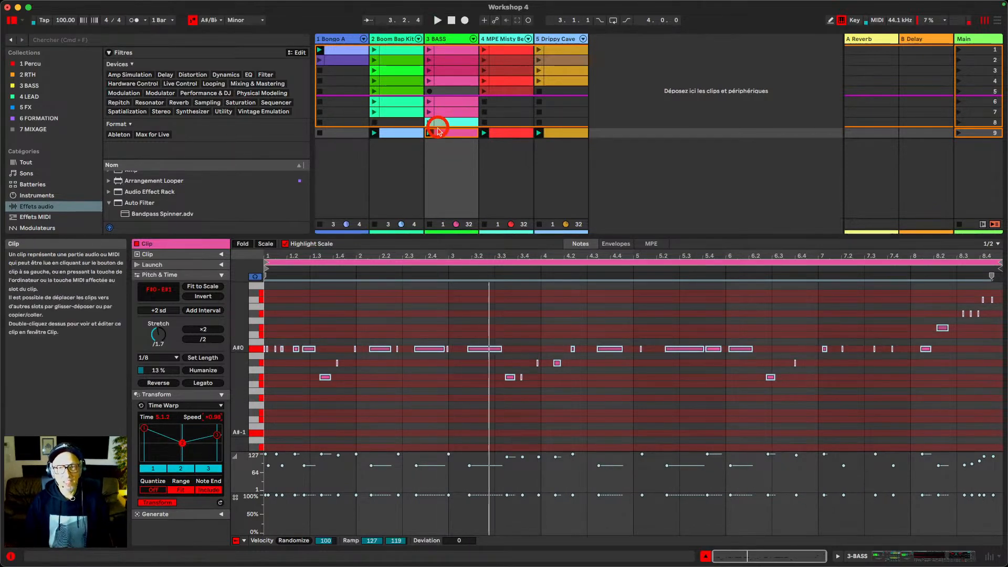
In the Boom Bap Kit clip of scene 9, set a fixed 1/32 grid and turn on Quantize for the Time Warp.
click(405, 135)
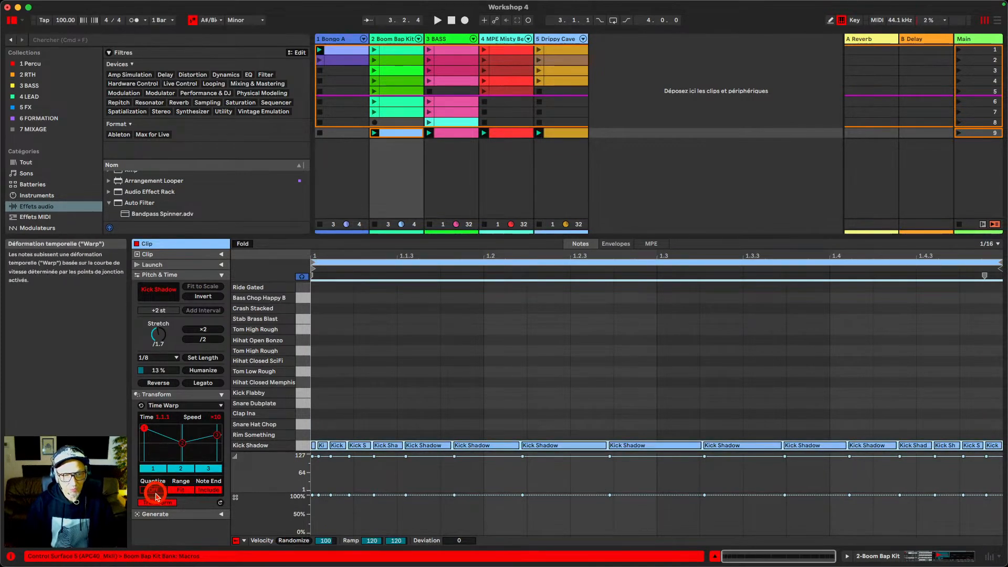
click(987, 243)
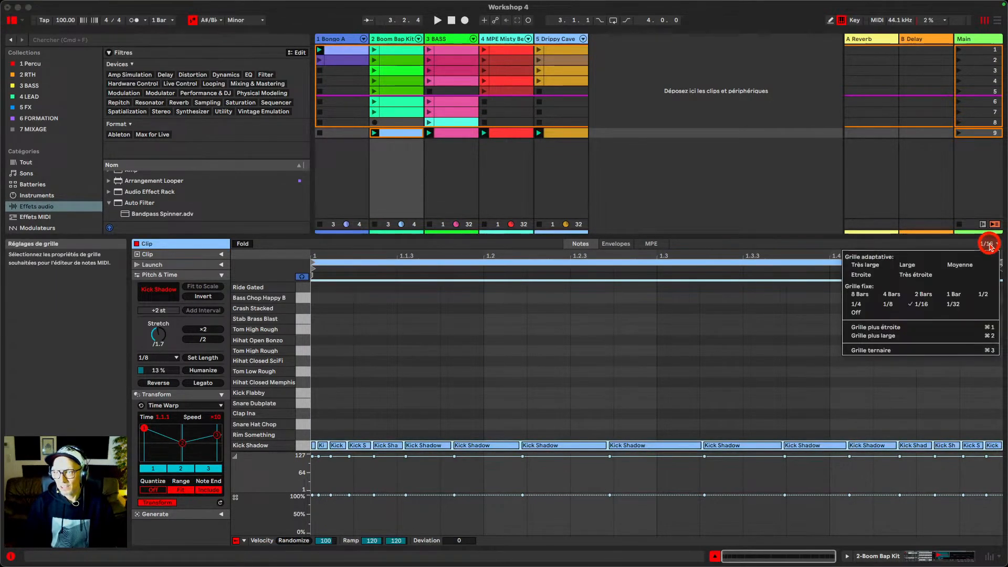
click(952, 306)
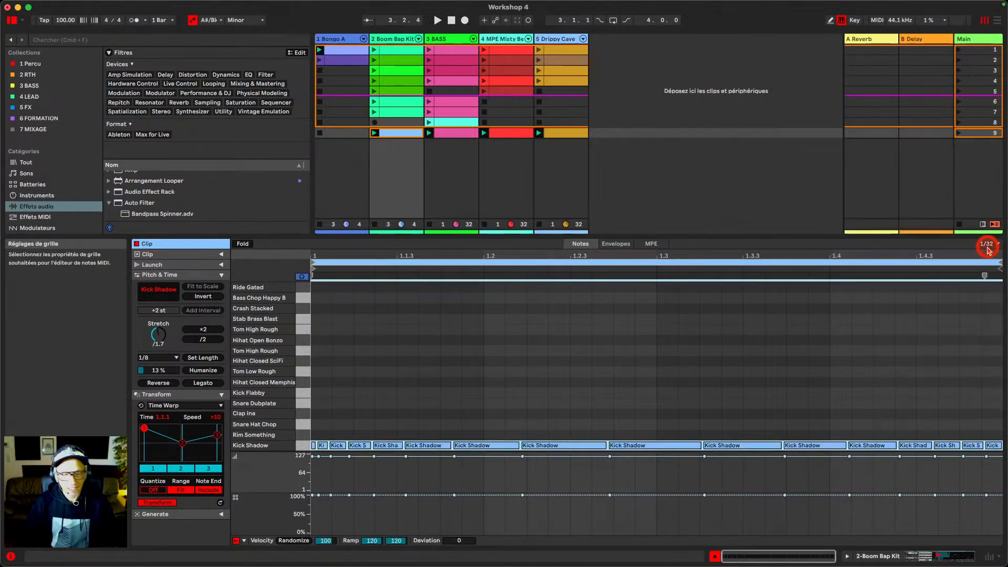
click(154, 494)
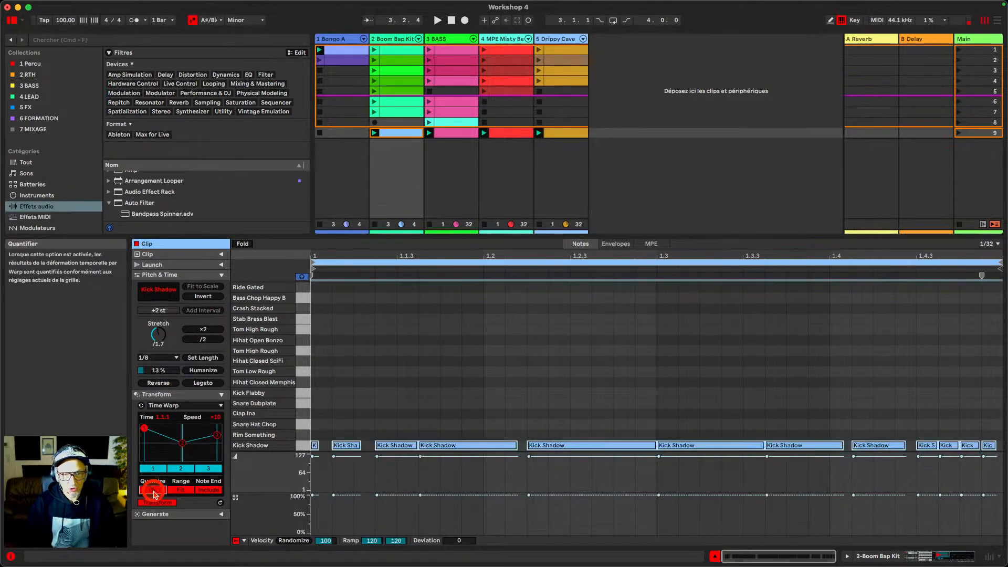
click(529, 254)
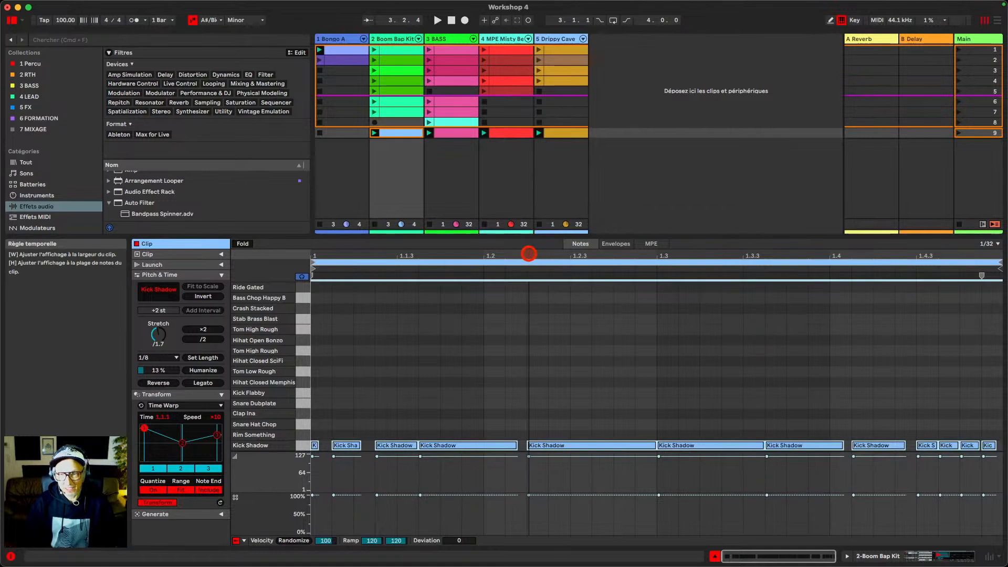
drag(525, 252, 519, 253)
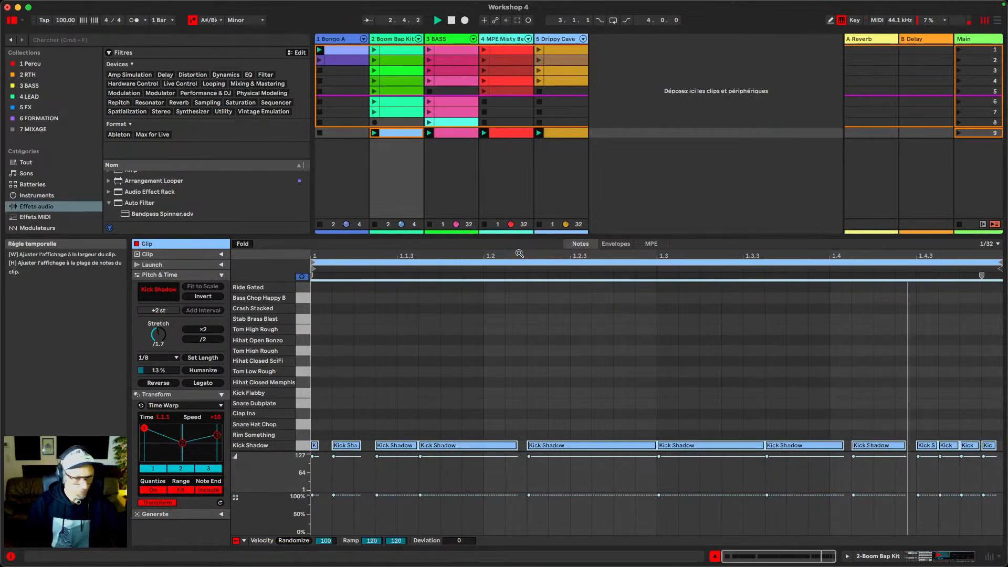
Reshape the kick Time Warp into a straight rise from the lowest speed to +10, with the middle breakpoint disabled.
drag(182, 442, 145, 523)
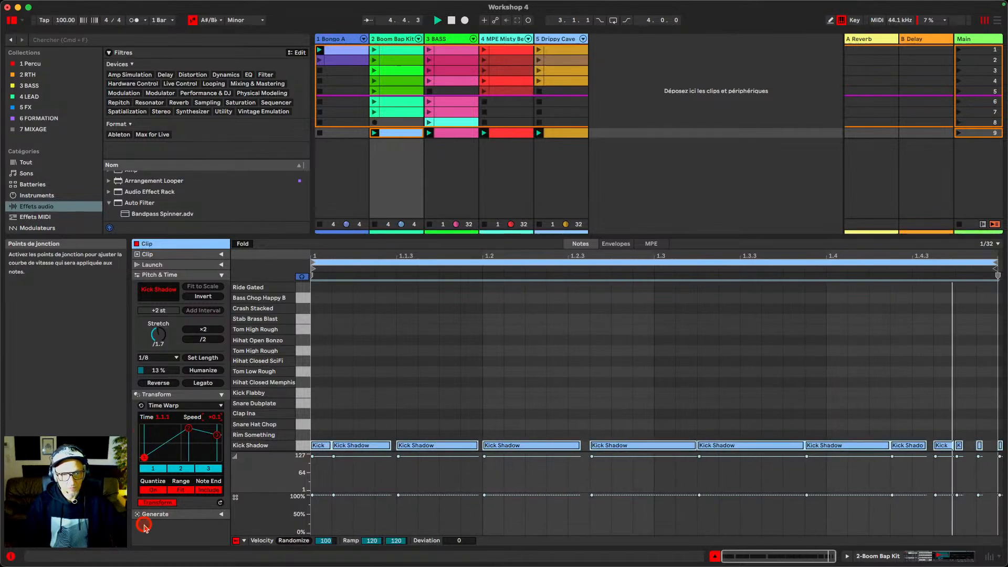
click(182, 469)
drag(218, 436, 226, 414)
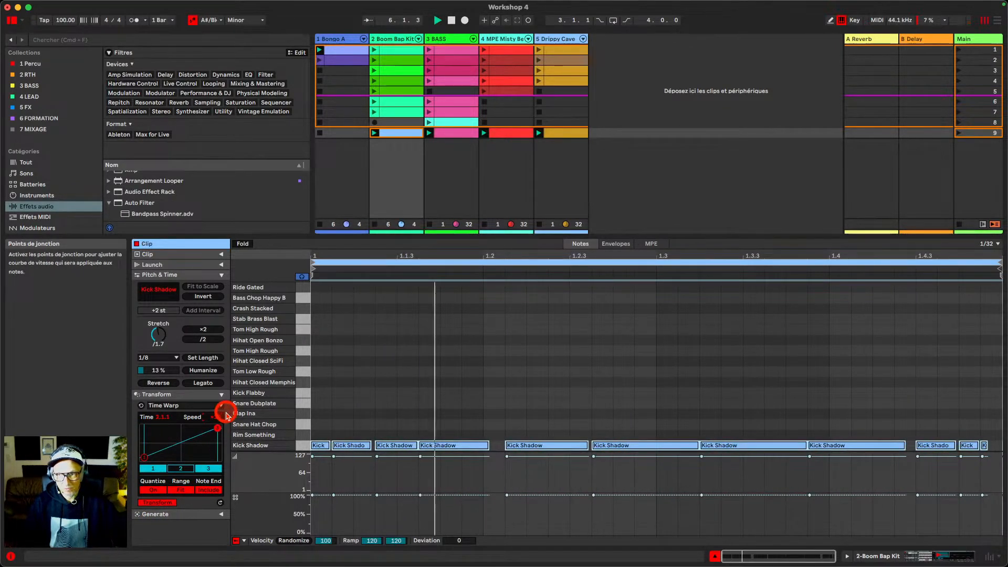
Delete all notes in the kick clip and add a single 1/32 Kick Shadow note at its start.
click(387, 395)
click(360, 410)
key(super+a)
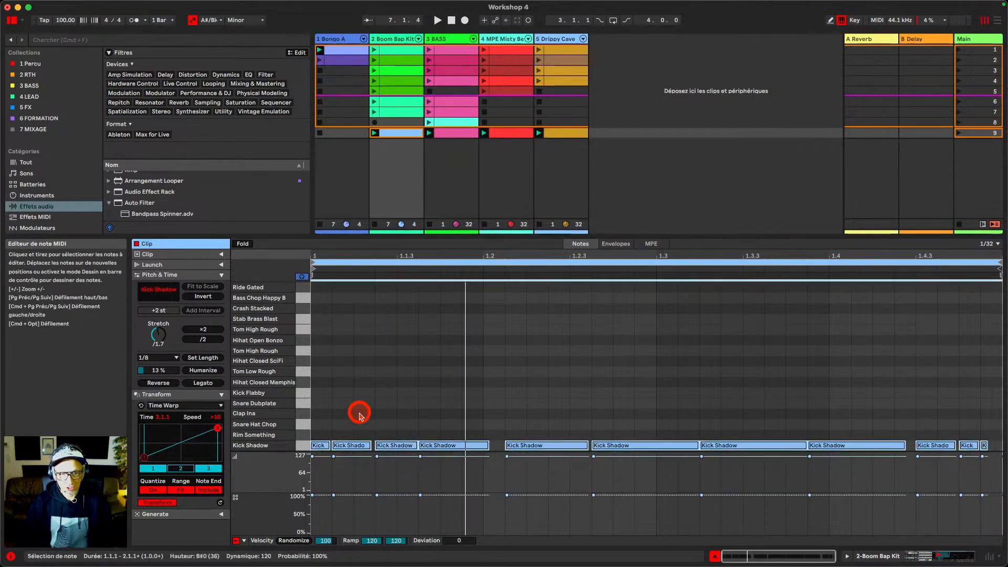
key(Delete)
click(342, 443)
double_click(322, 447)
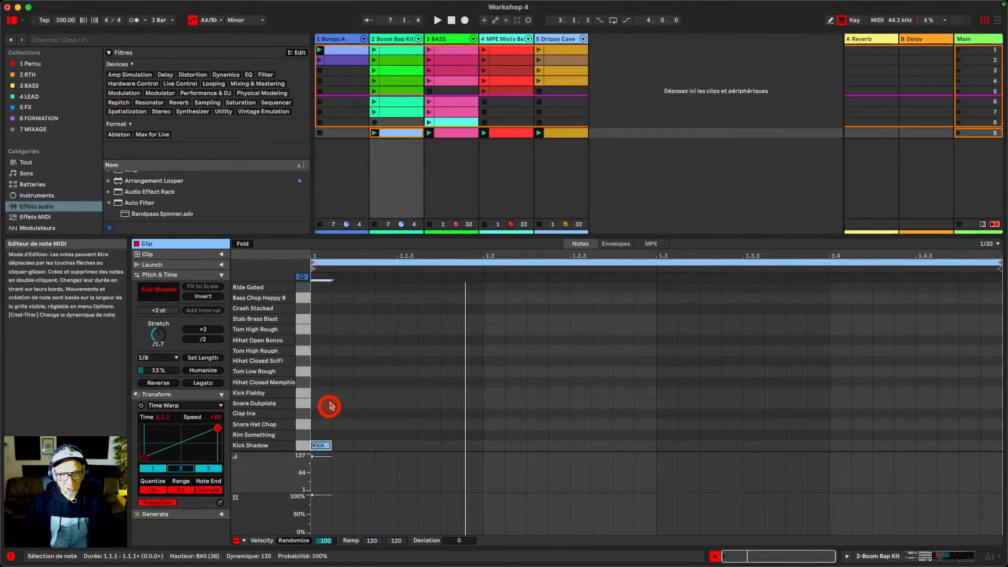
Extend the Kick Shadow note over the whole bar, chop it into 1/32 notes, and play the clip.
drag(323, 423, 1002, 505)
key(super+j)
key(super+e)
key(space)
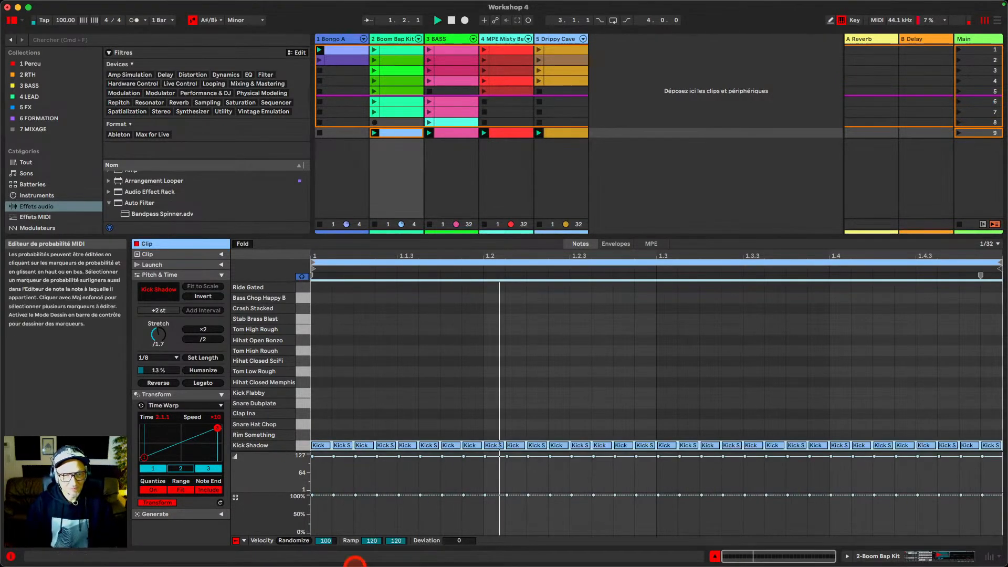
Apply the rising Time Warp to the chopped kicks with the last breakpoint at +10 speed, and play the result.
key(space)
mouse_move(217, 429)
mouse_down()
mouse_move(219, 451)
mouse_move(219, 421)
mouse_up()
key(space)
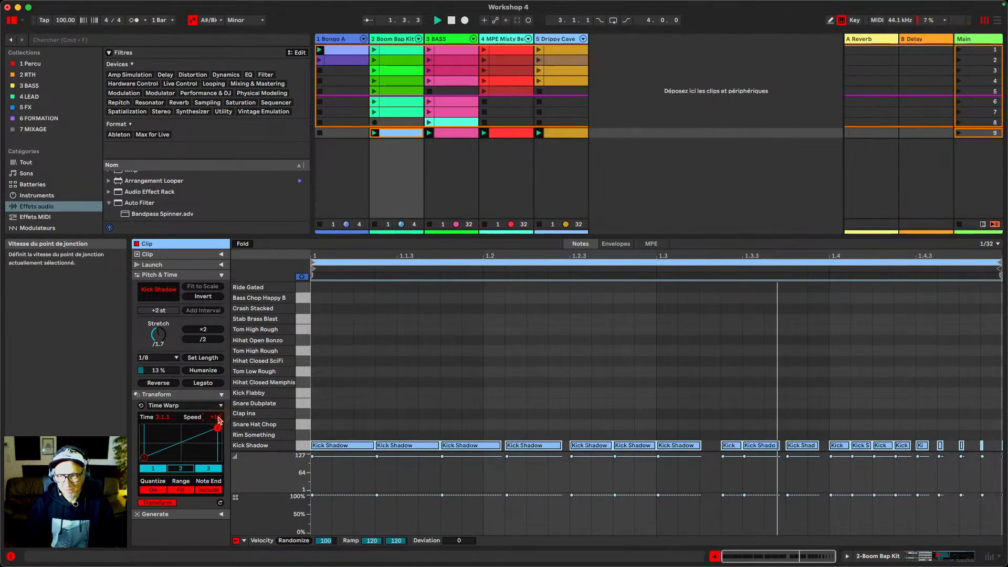
key(space)
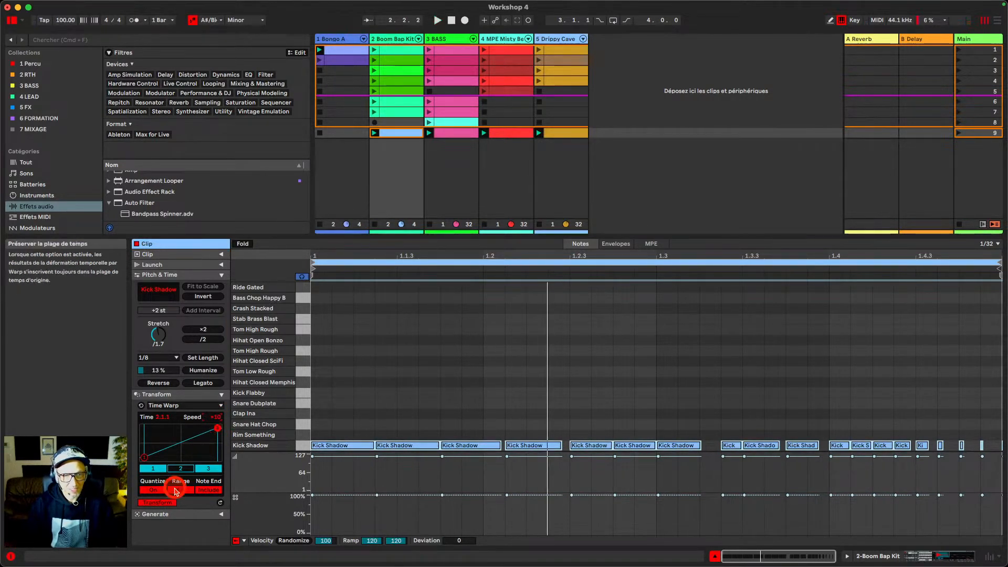
Switch the Time Warp's Range Fit and Note End Include options off and back on to compare their effect on the kicks.
click(180, 491)
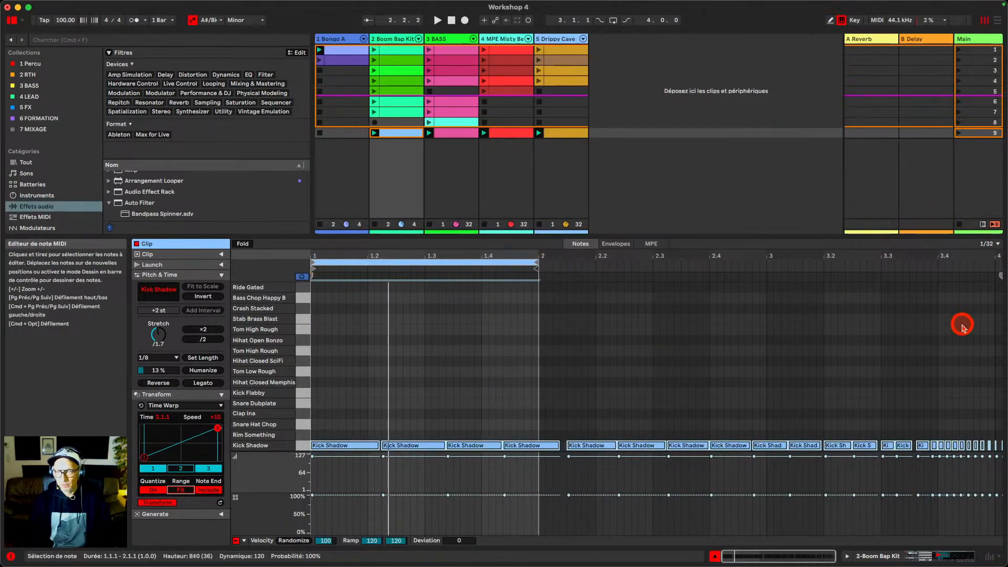
click(180, 490)
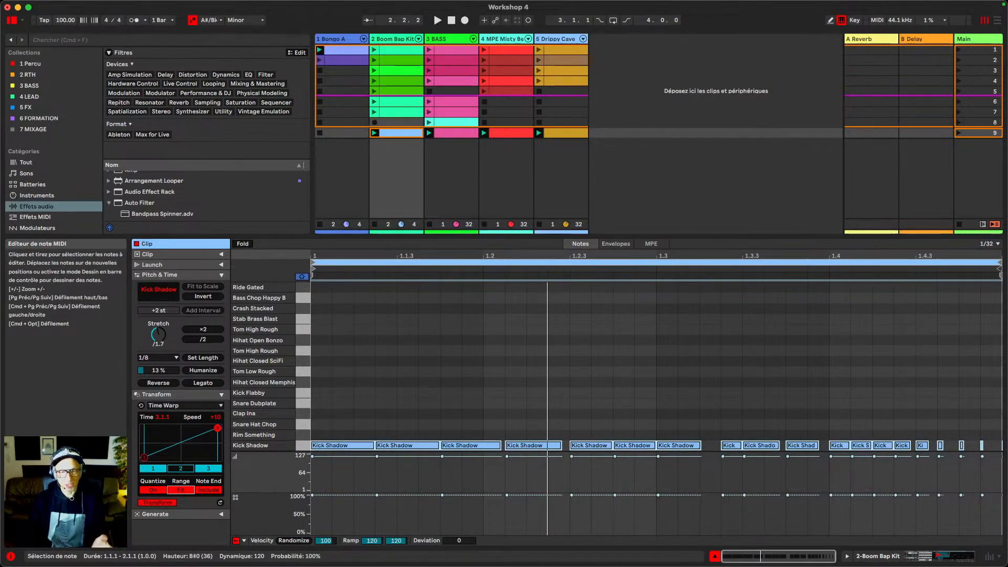
click(201, 490)
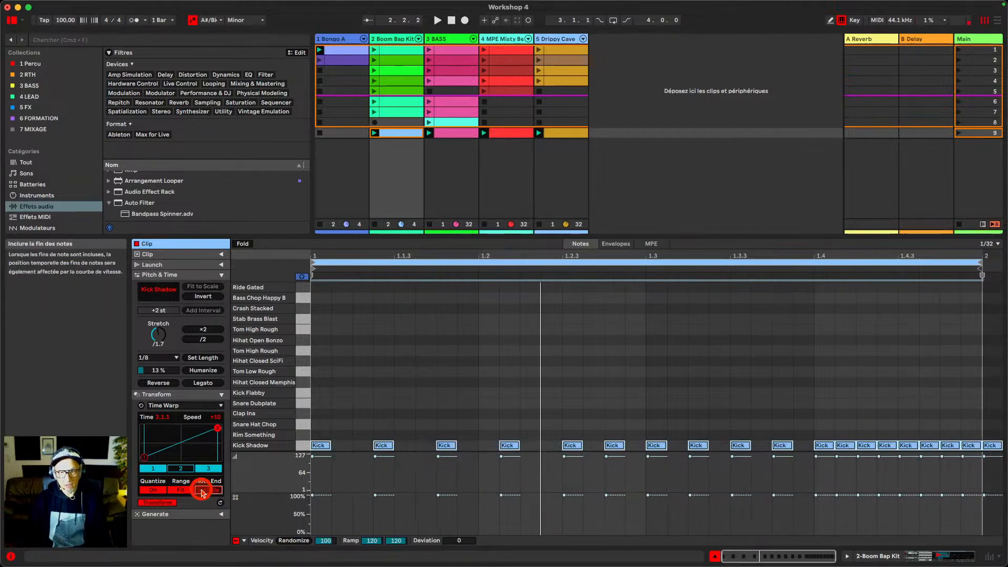
click(201, 491)
click(202, 491)
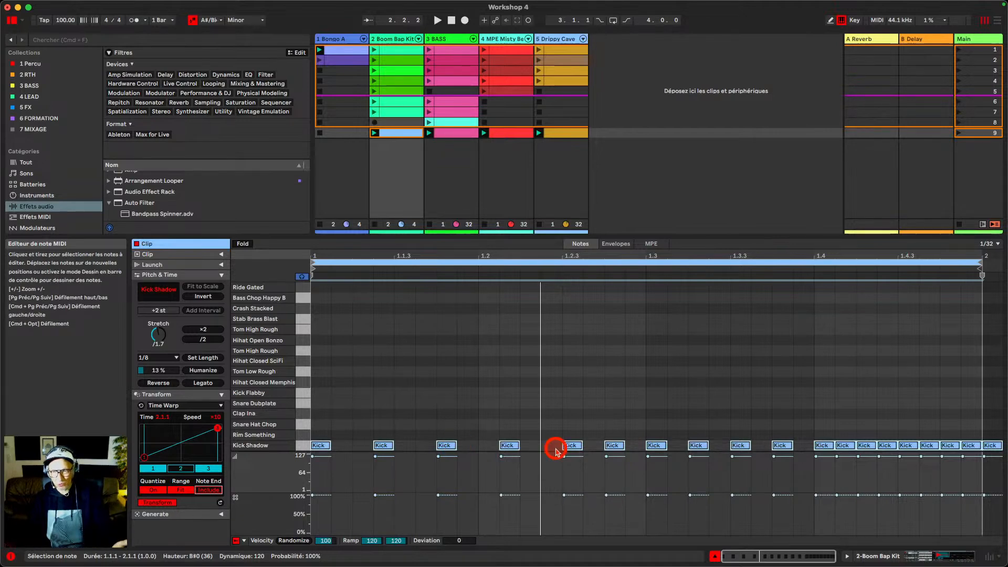
click(210, 490)
click(341, 447)
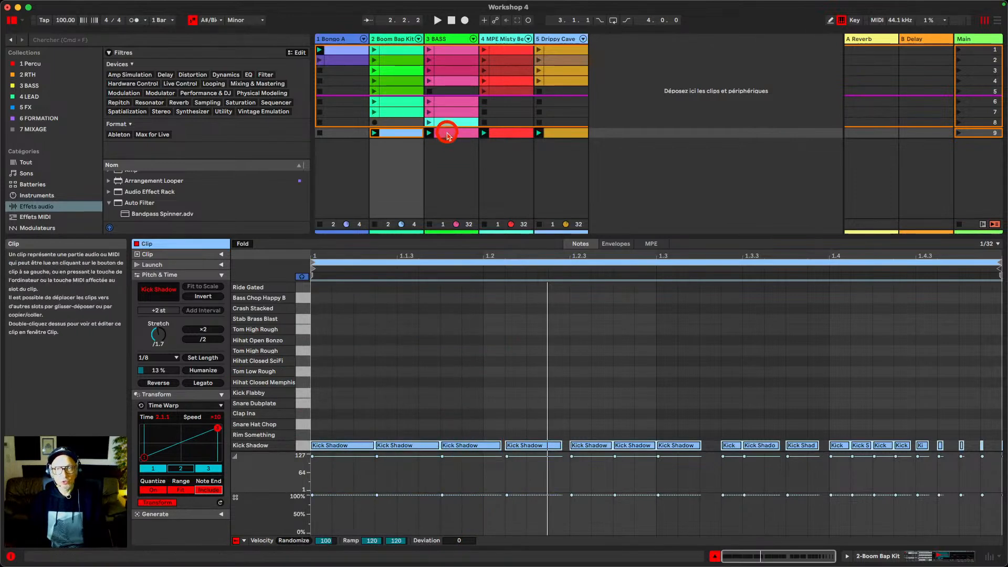
Clear the BASS clip in scene 9, add an A#-1 note at its start, and select the full eight bars.
click(447, 133)
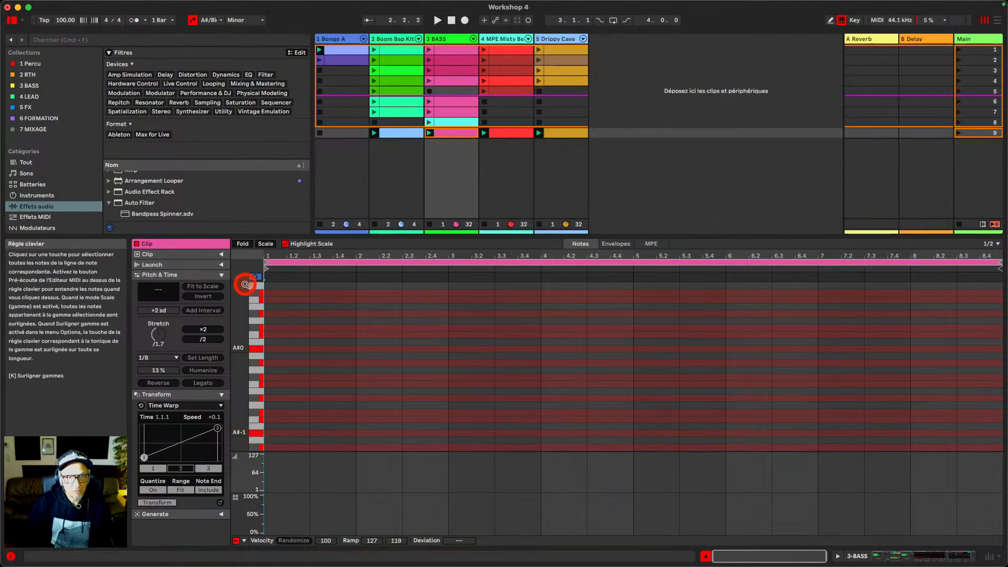
double_click(267, 432)
drag(274, 423, 990, 448)
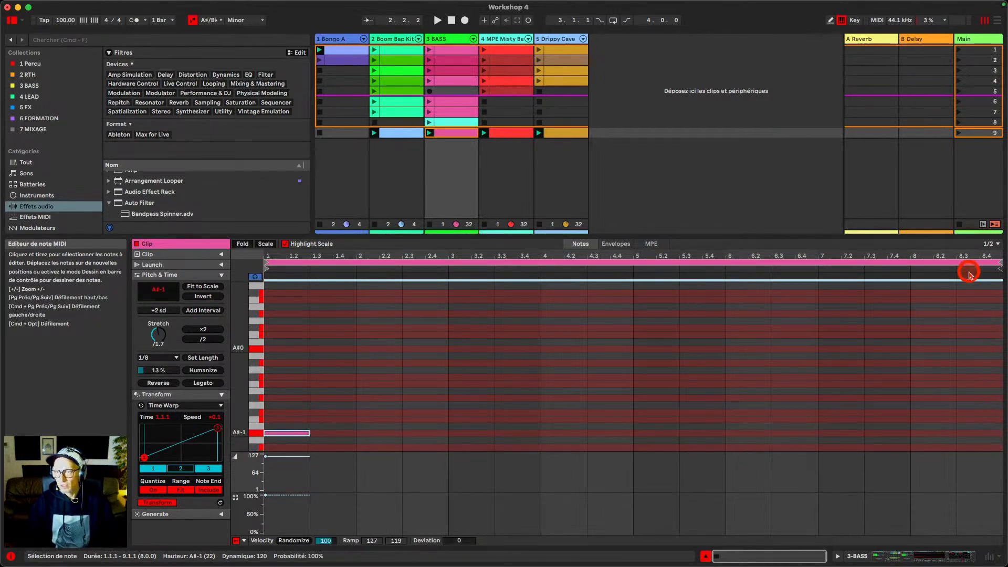
Set a fixed 1/16 grid, extend the A#-1 note across the eight bars, and chop it into 1/16 notes.
click(989, 244)
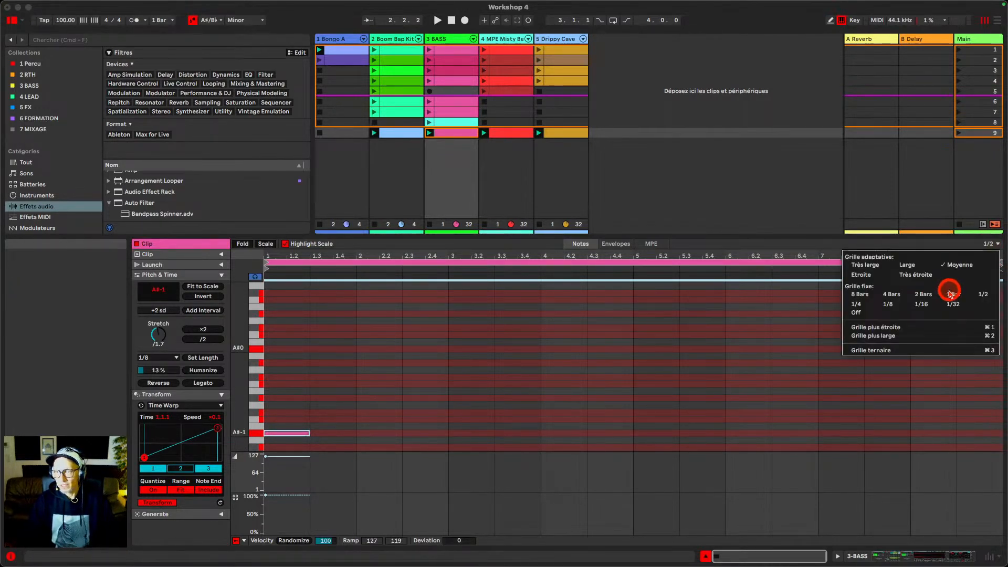
click(921, 304)
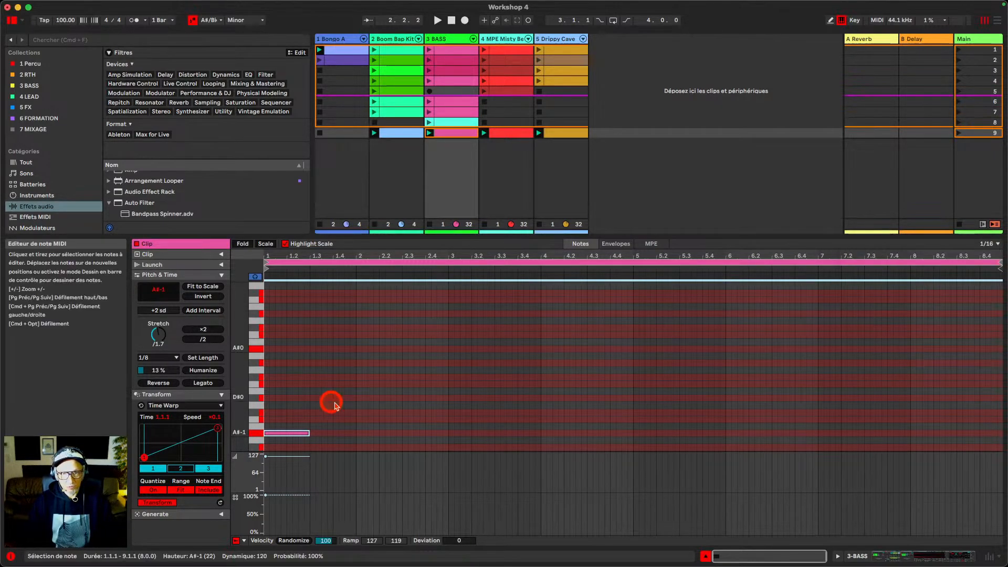
drag(278, 412, 1001, 457)
key(super+alt+j)
key(super+e)
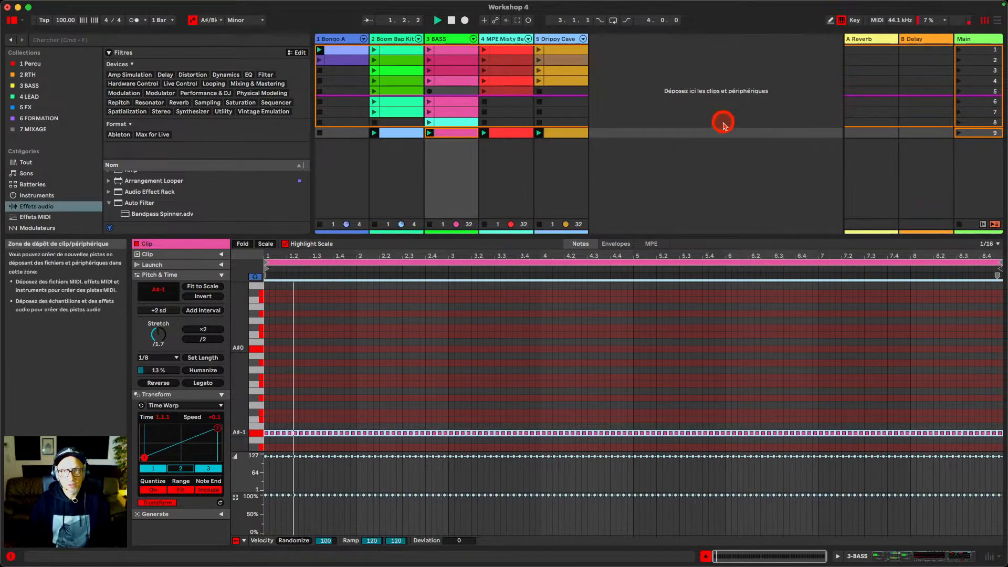
Exclude note ends from the bass Time Warp, raise its first breakpoint to about mid-height, and turn Quantize off.
click(201, 490)
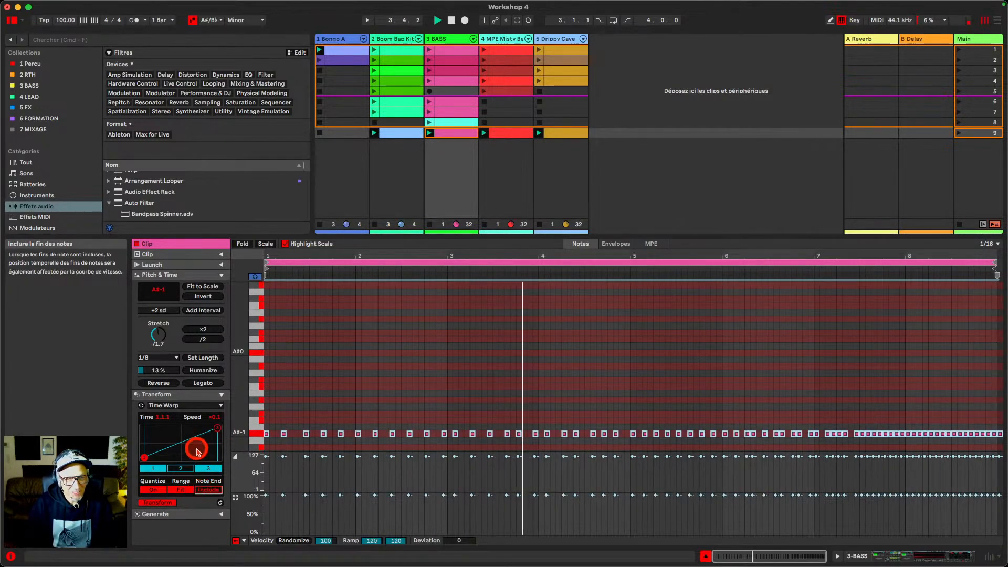
drag(144, 456, 145, 444)
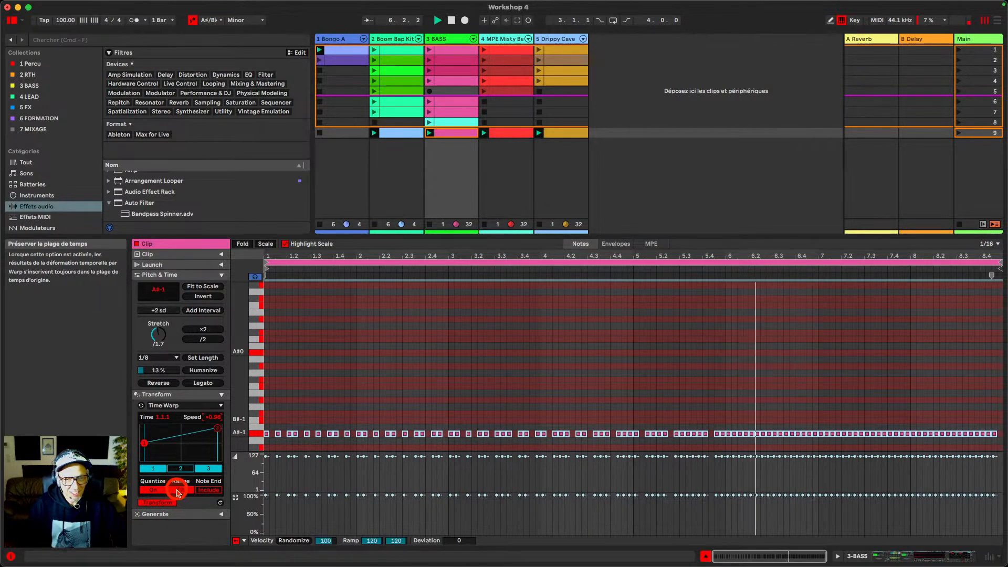
click(157, 489)
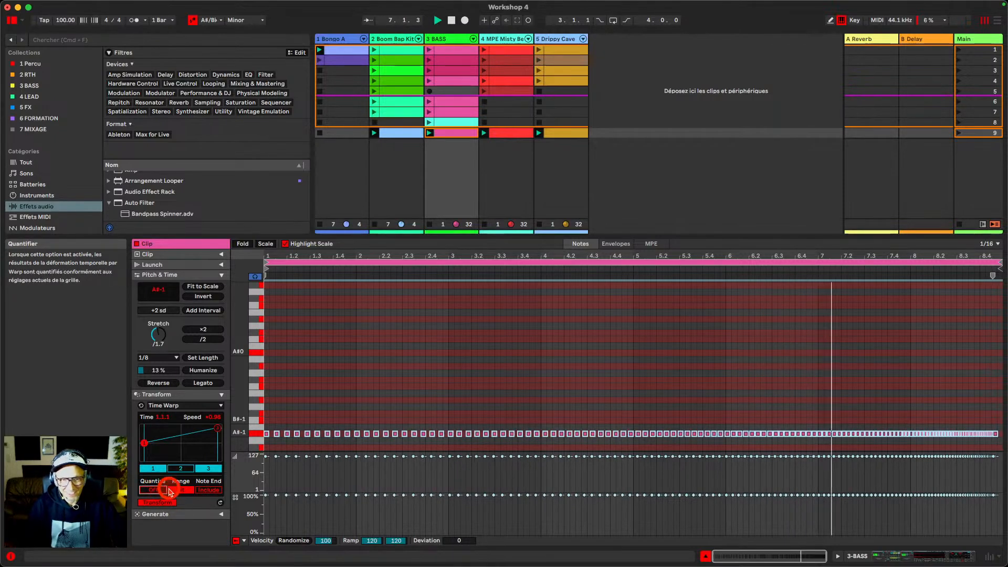
Enable the middle breakpoint, shape a V curve starting at +10 speed with its low point mid-clip, and include note ends in the warp.
click(185, 468)
drag(181, 435, 143, 420)
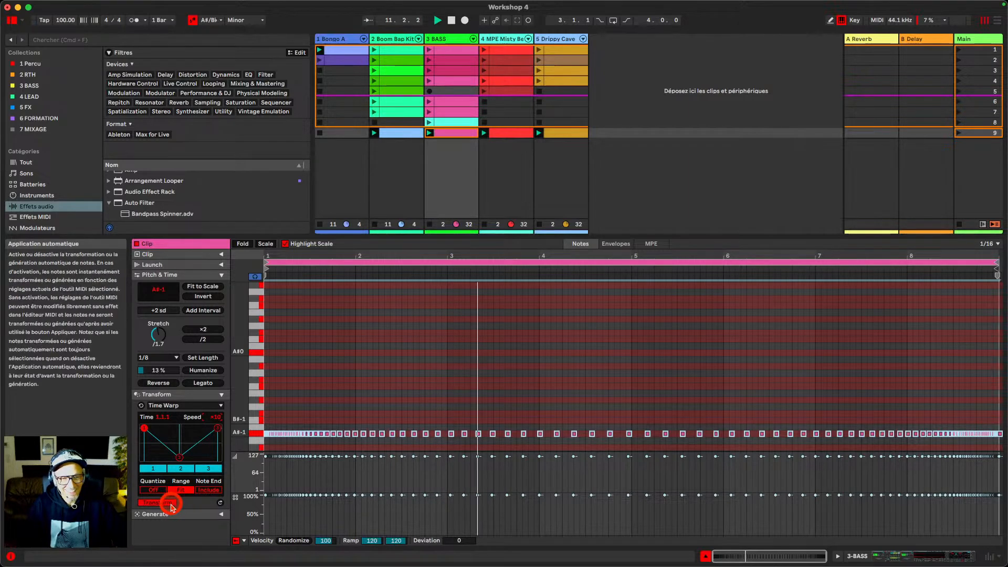
click(209, 490)
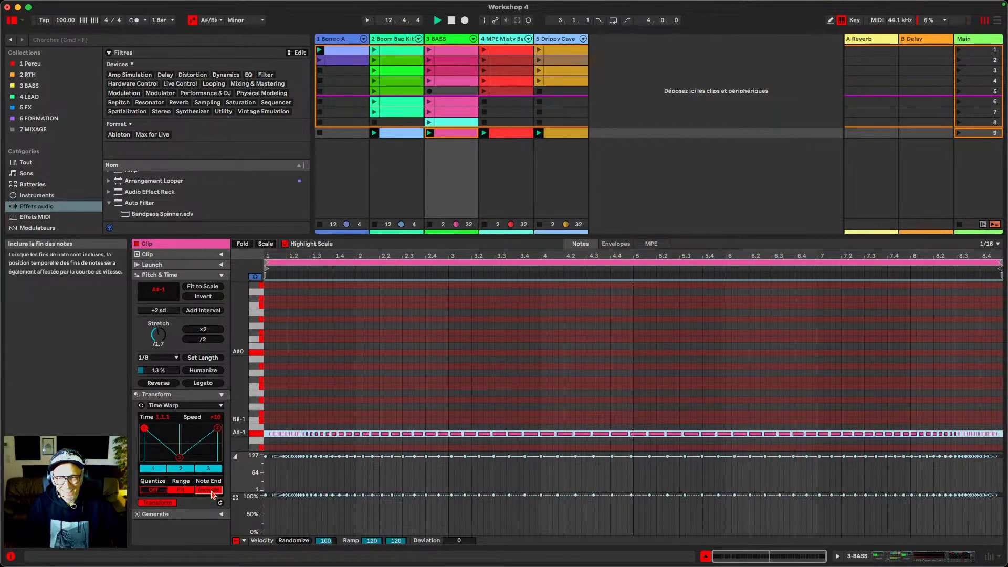
click(500, 454)
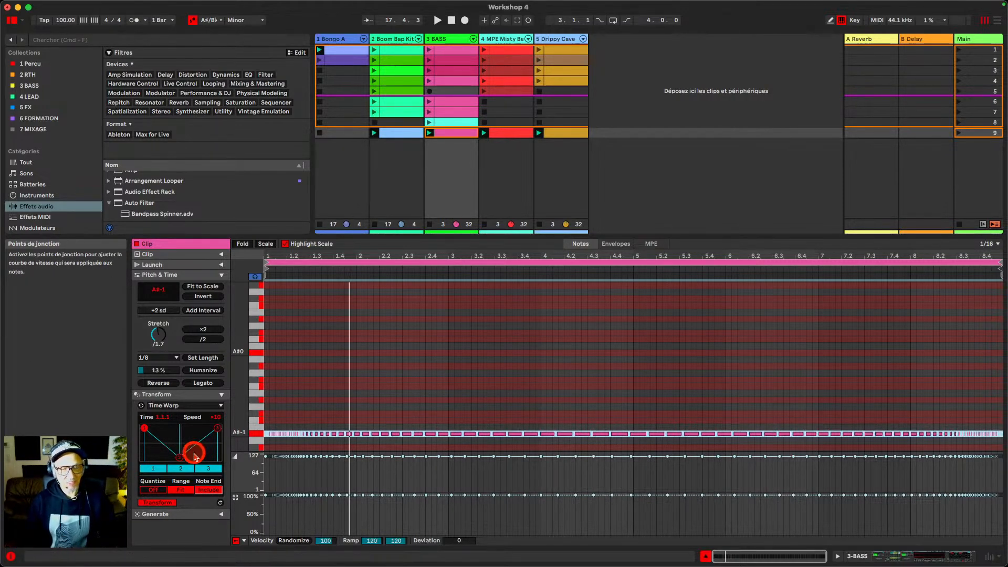
Keep Quantize off and disable fitting to the original time range in the bass clip's Time Warp.
click(343, 396)
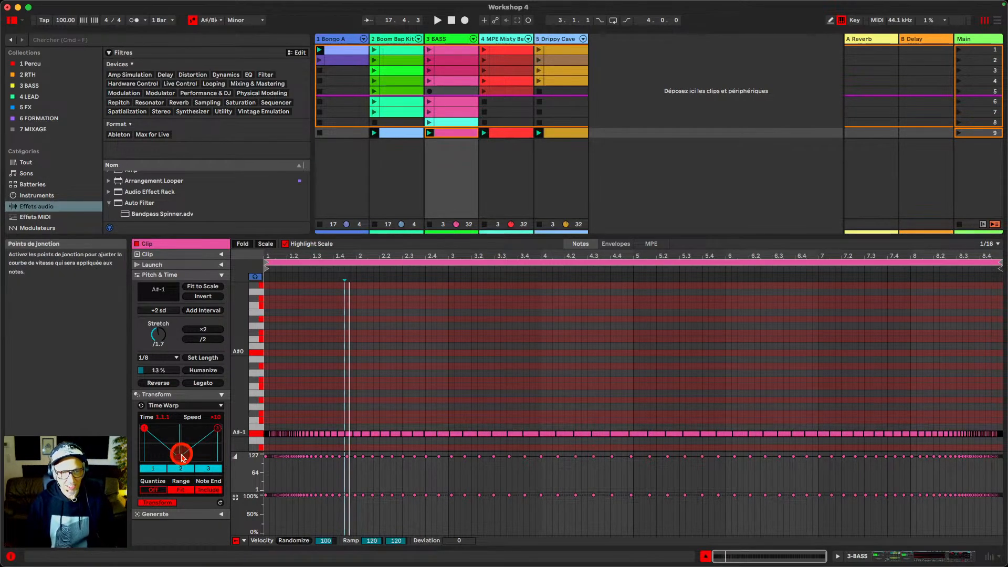
click(153, 489)
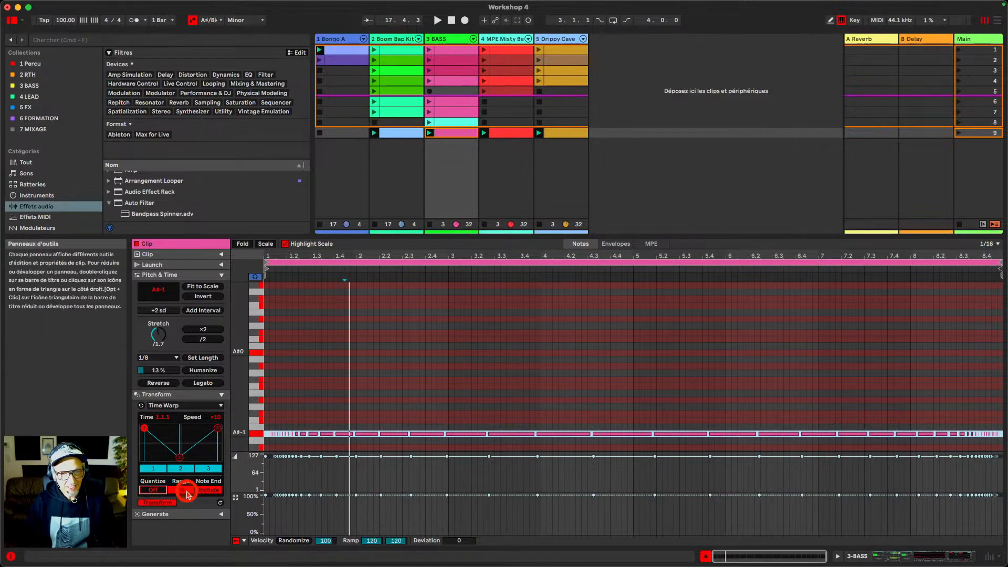
click(182, 490)
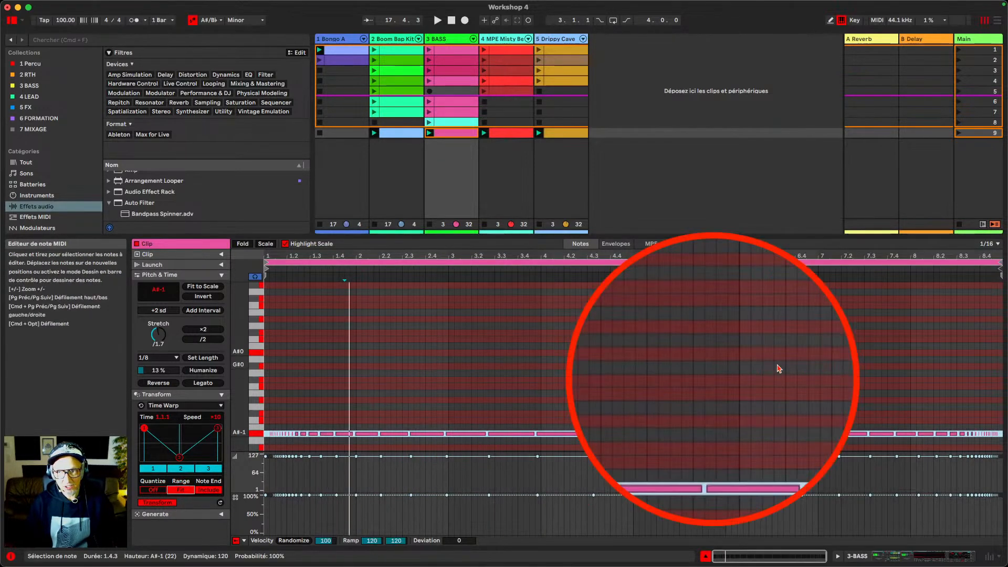
click(184, 492)
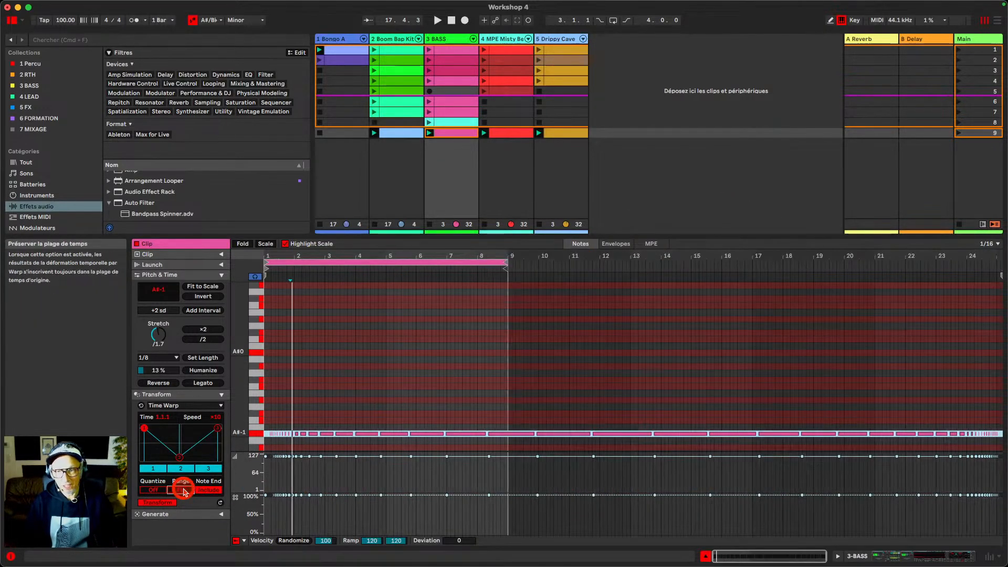
Raise the middle Time Warp breakpoint to +10 speed, start playback, and lower the breakpoint to about +0.5.
drag(178, 461, 175, 411)
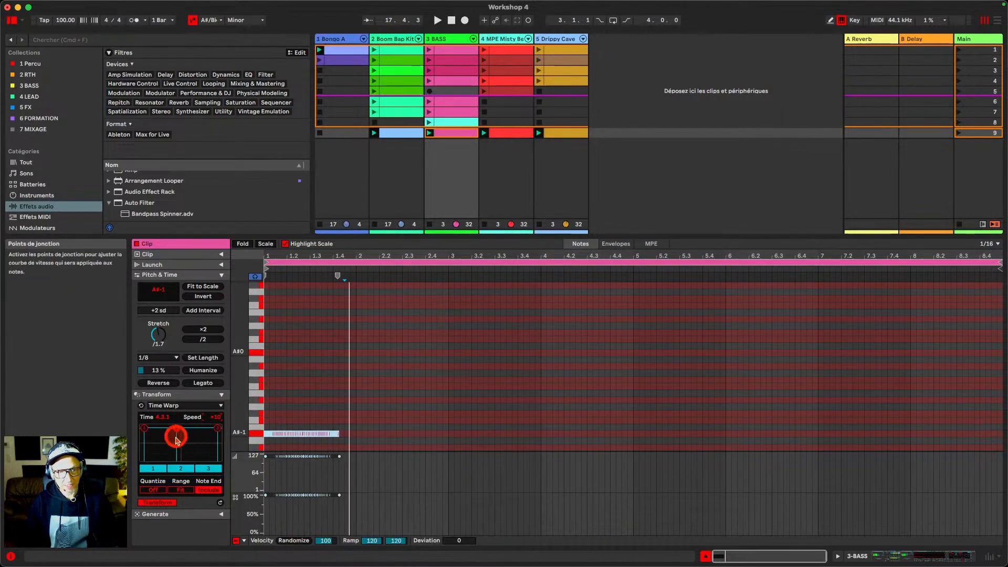
drag(177, 429, 177, 447)
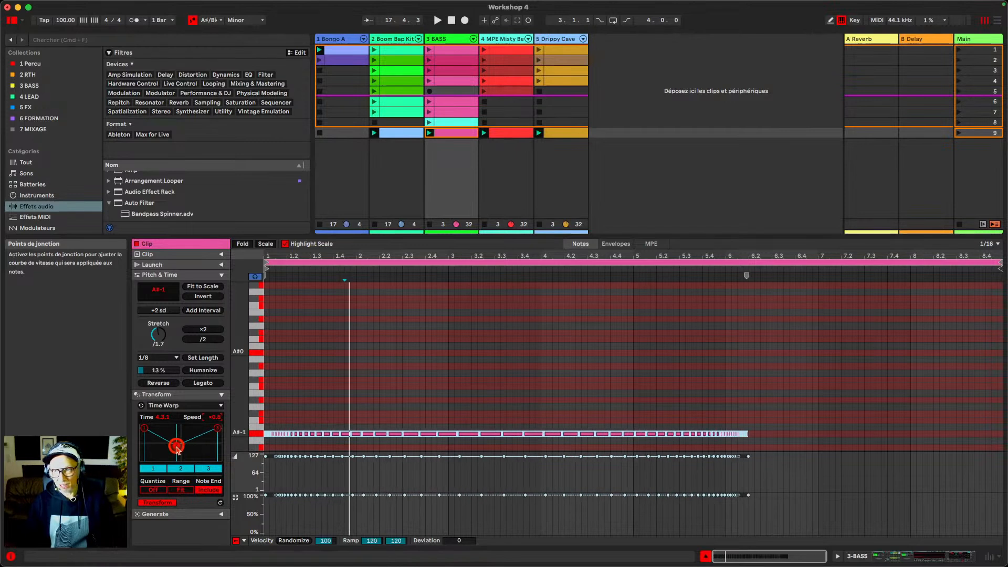
key(space)
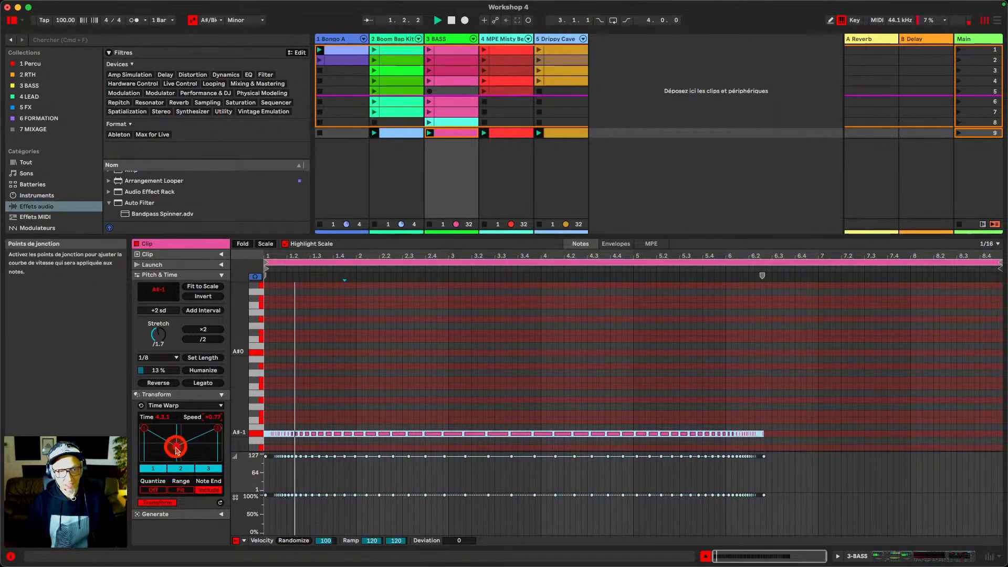
drag(177, 447, 177, 454)
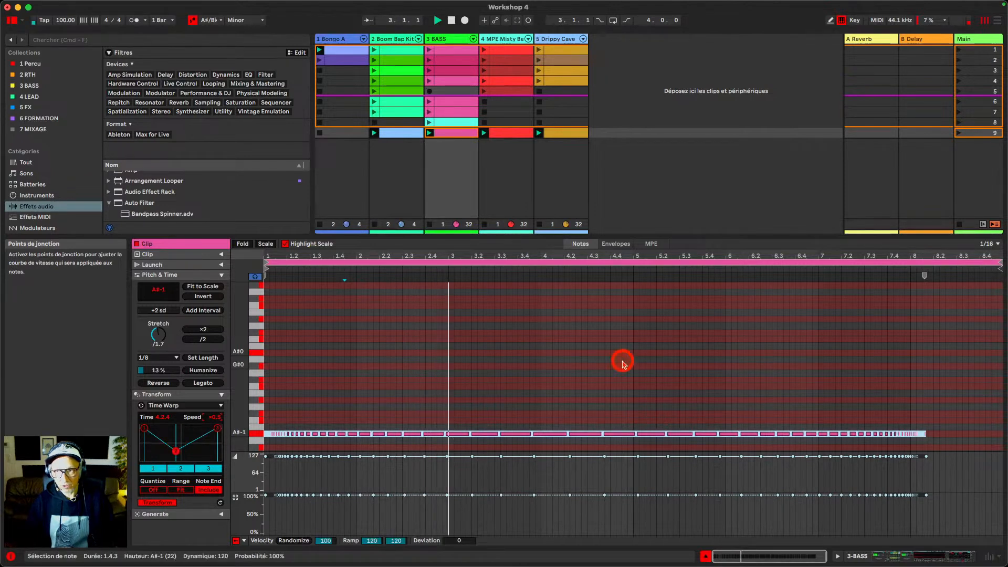
Set the Time Warp Range back to Fit so the warped bass notes stay within their original eight bars.
click(844, 411)
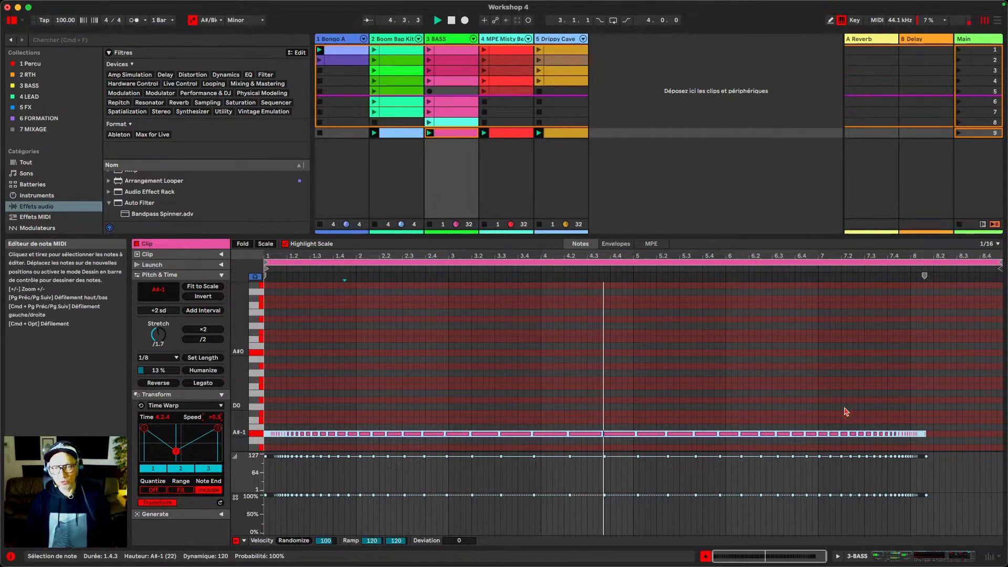
scroll(844, 411, up, 1)
scroll(845, 411, down, 1)
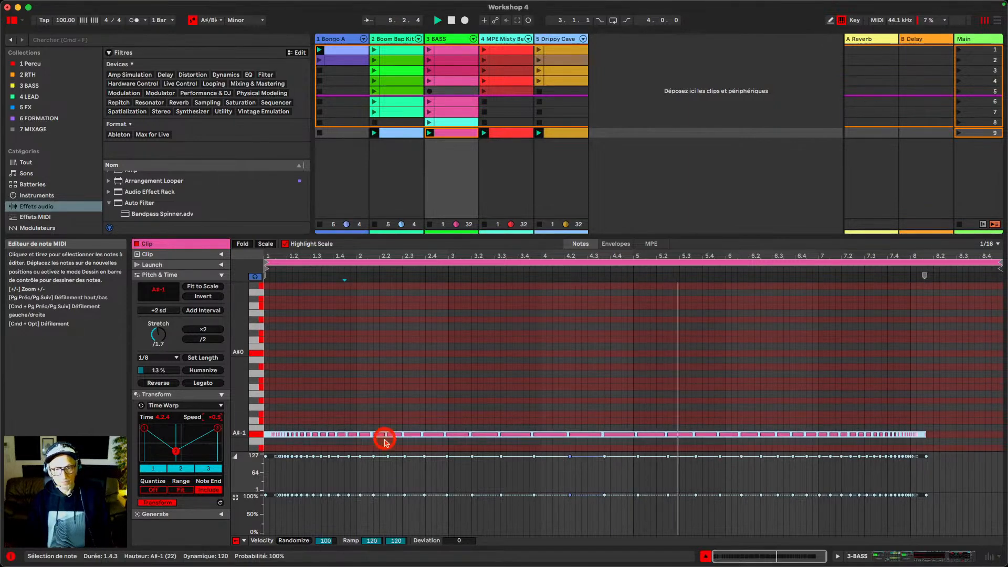
click(177, 489)
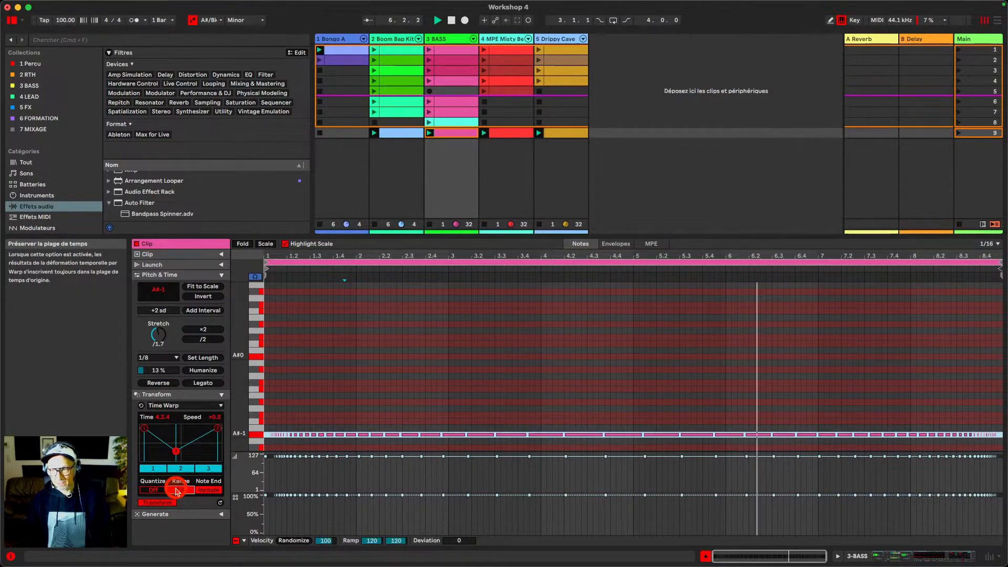
click(208, 492)
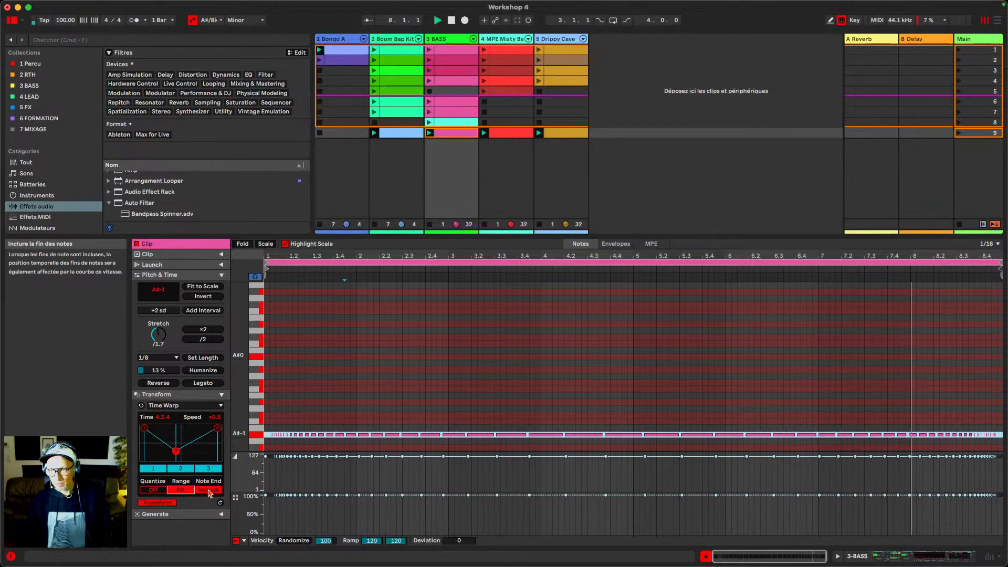